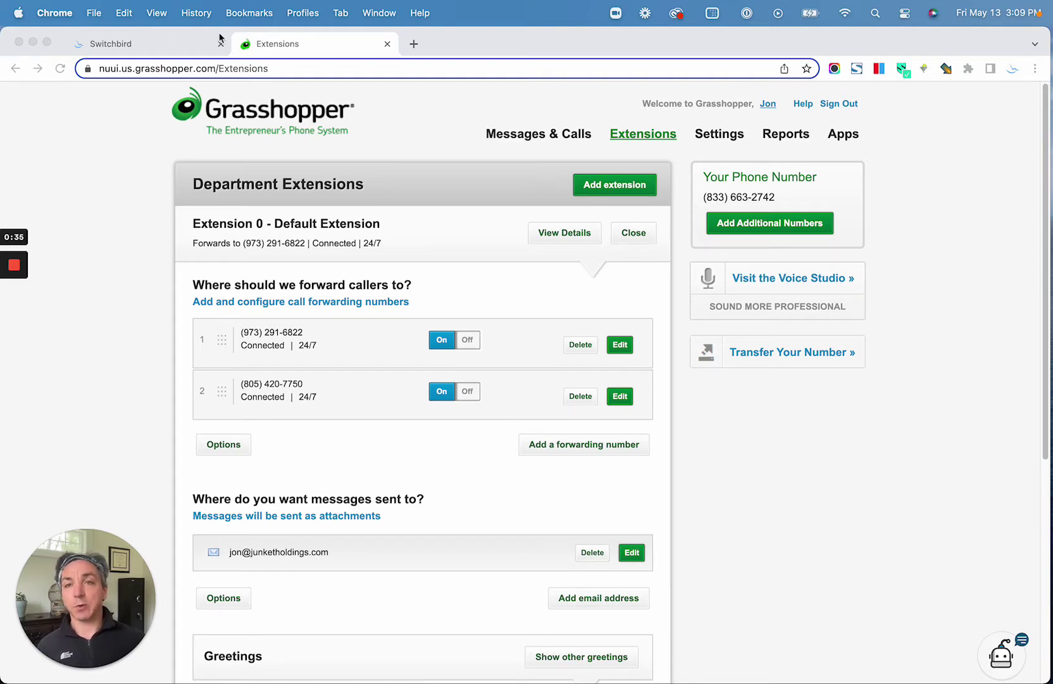
pyautogui.click(159, 42)
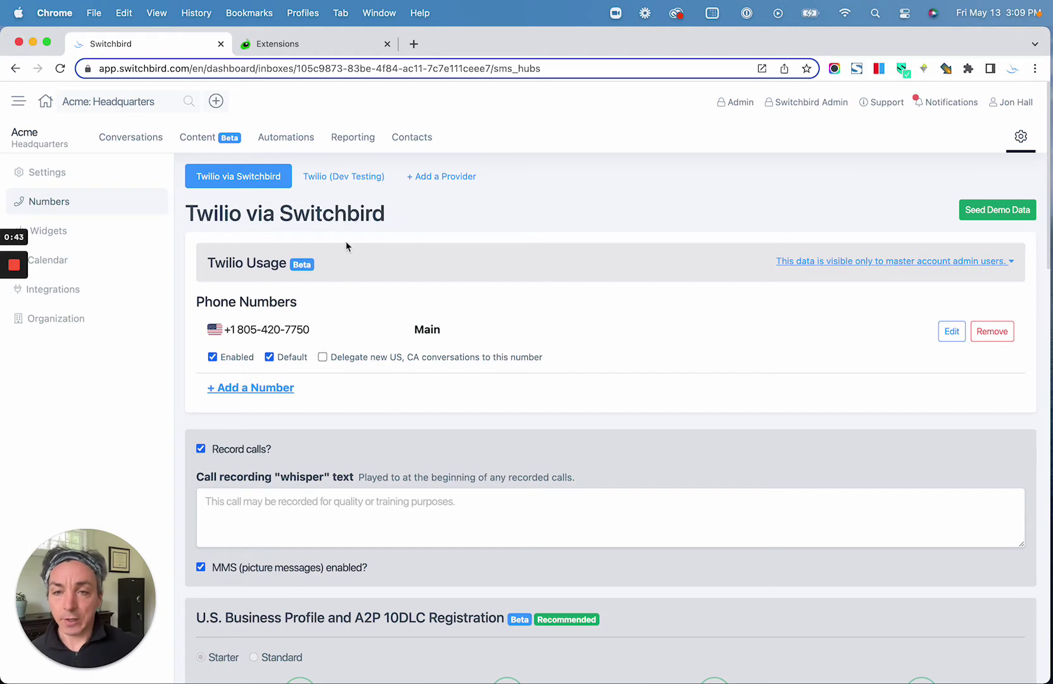
pyautogui.moveTo(305, 329); pyautogui.dragTo(244, 329)
pyautogui.click(543, 327)
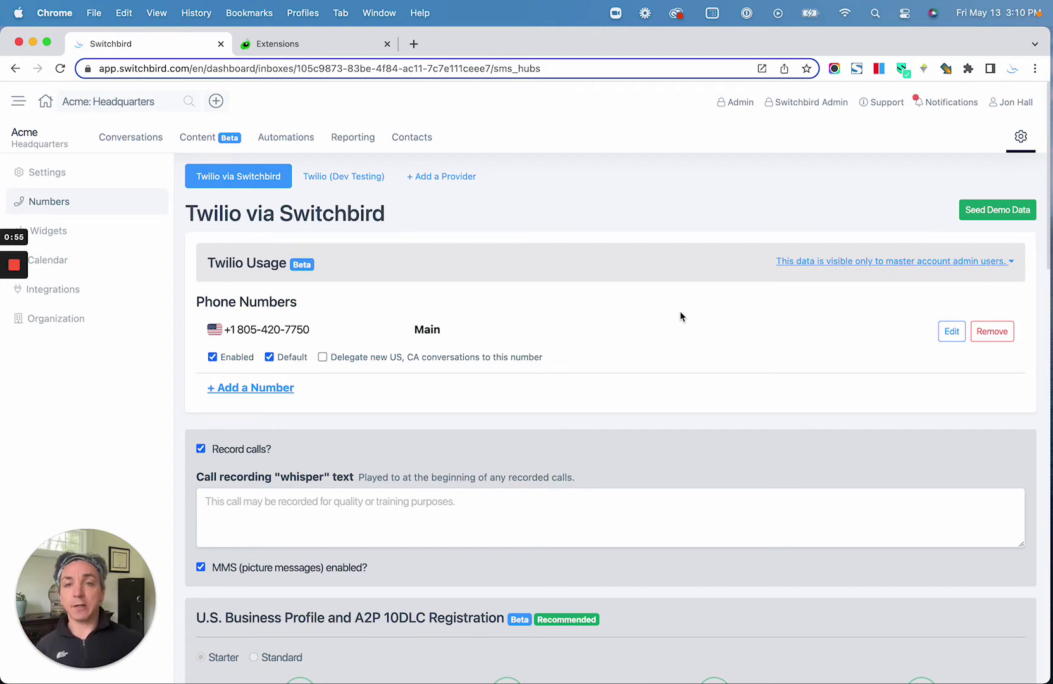
pyautogui.click(310, 44)
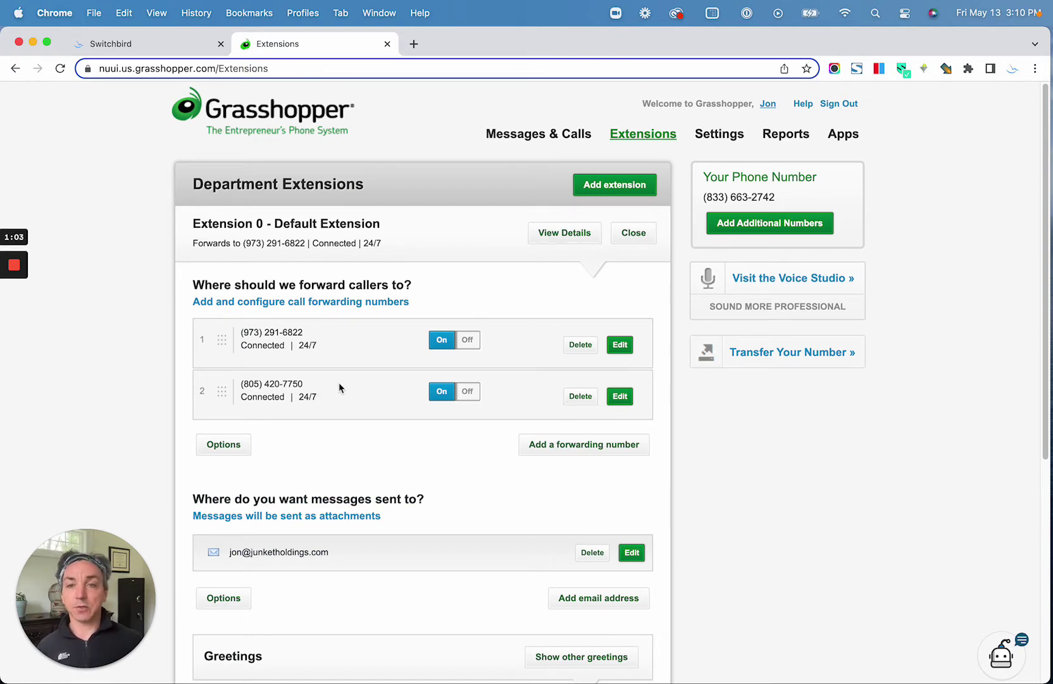
pyautogui.moveTo(222, 390); pyautogui.dragTo(222, 342)
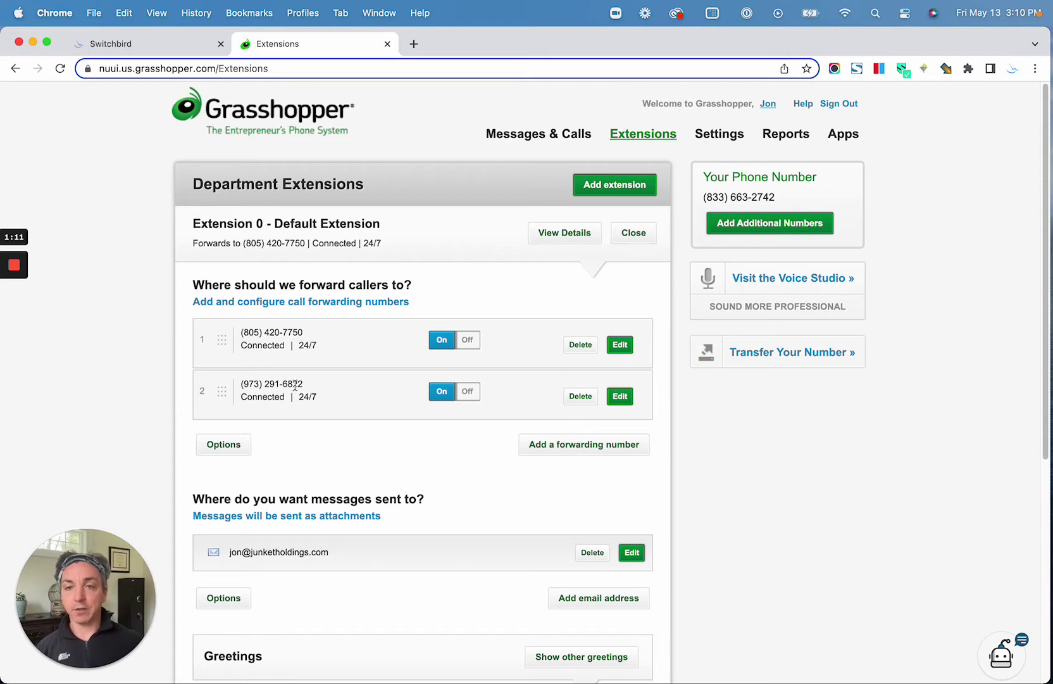
pyautogui.moveTo(219, 401); pyautogui.dragTo(219, 345)
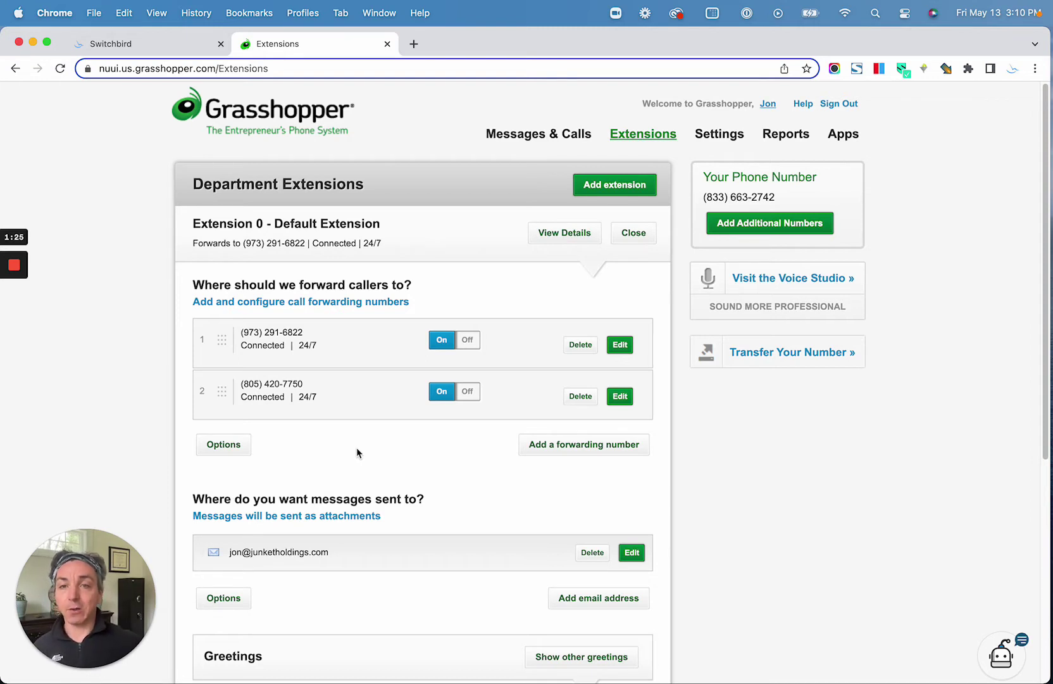
# Inspect the unknown-caller text-back automation, toggling 'Play a voice prompt?' on then off before closing.
pyautogui.click(177, 46)
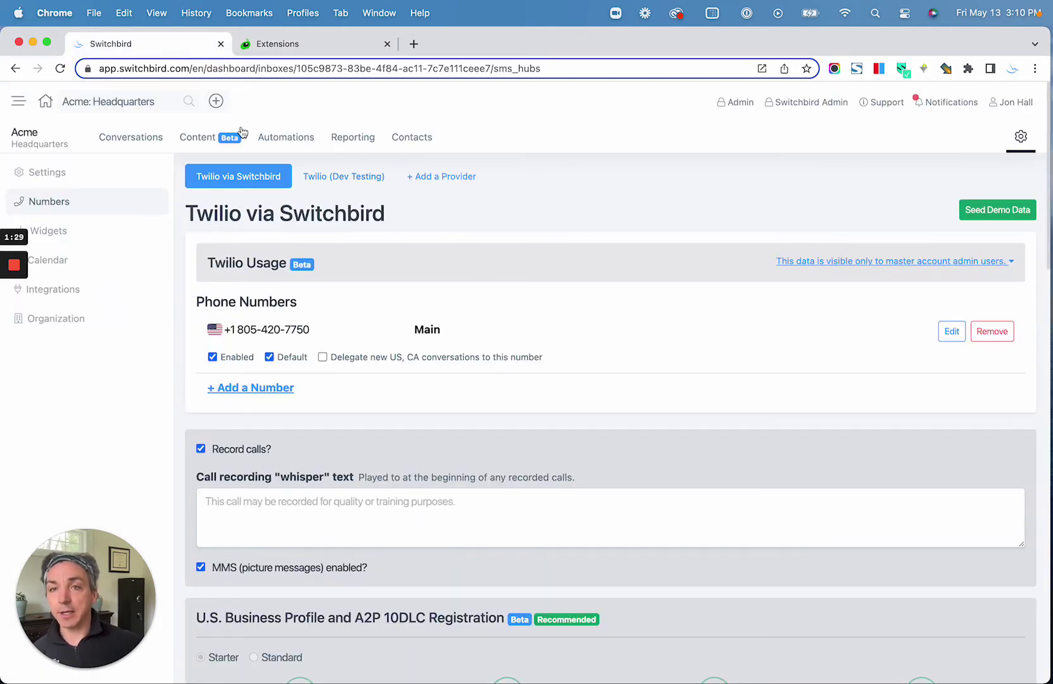
pyautogui.click(285, 137)
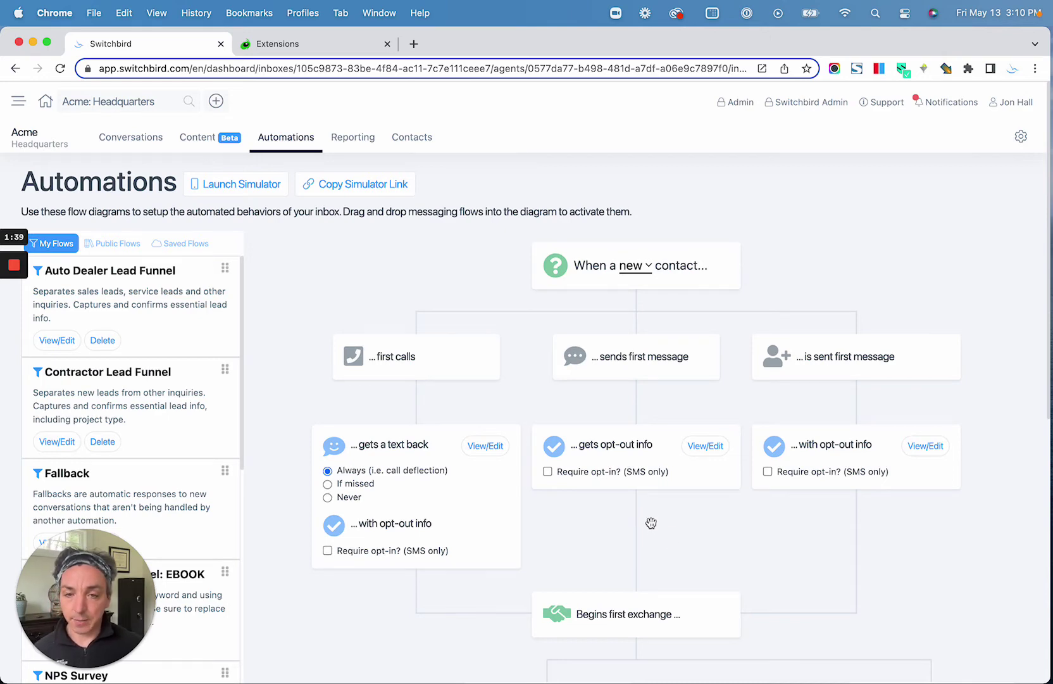
pyautogui.click(491, 448)
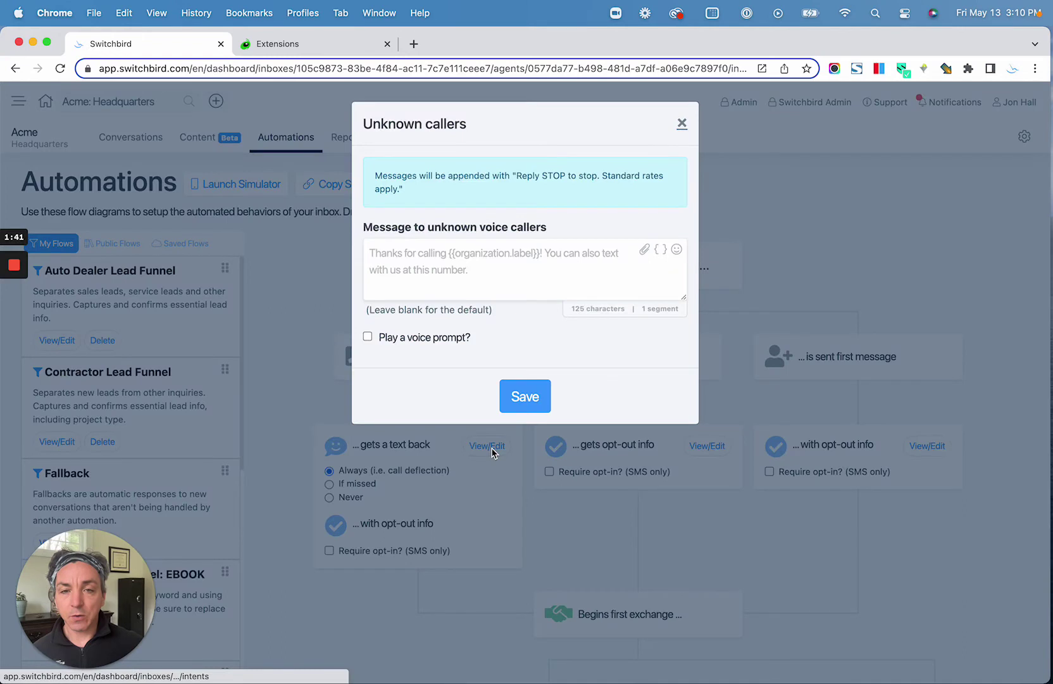
pyautogui.click(367, 336)
pyautogui.click(367, 336)
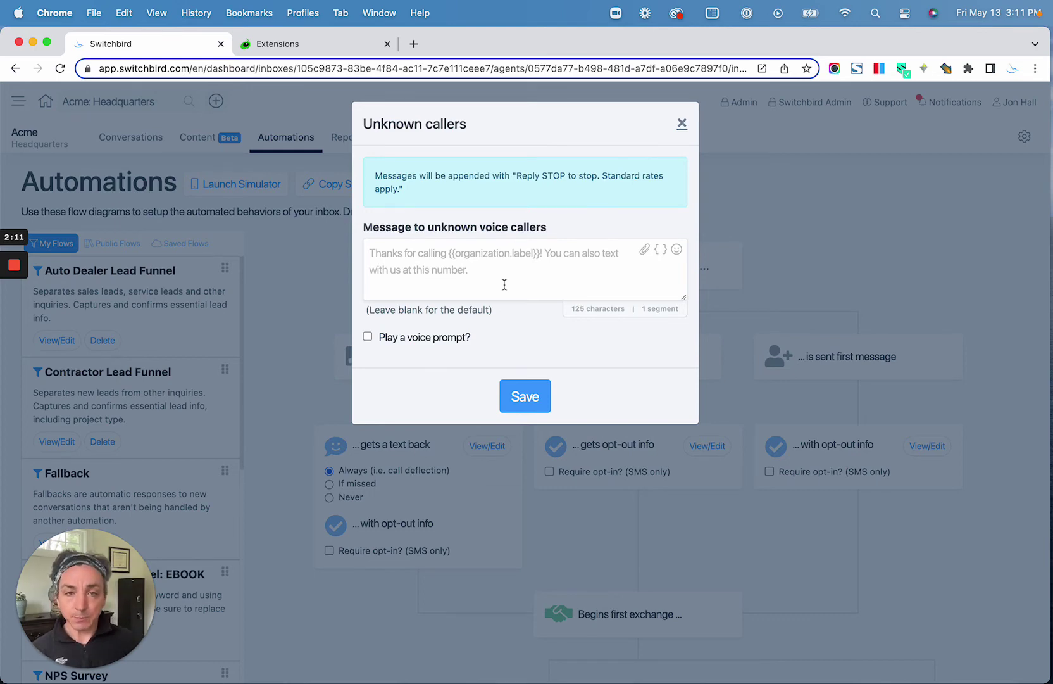
pyautogui.click(682, 124)
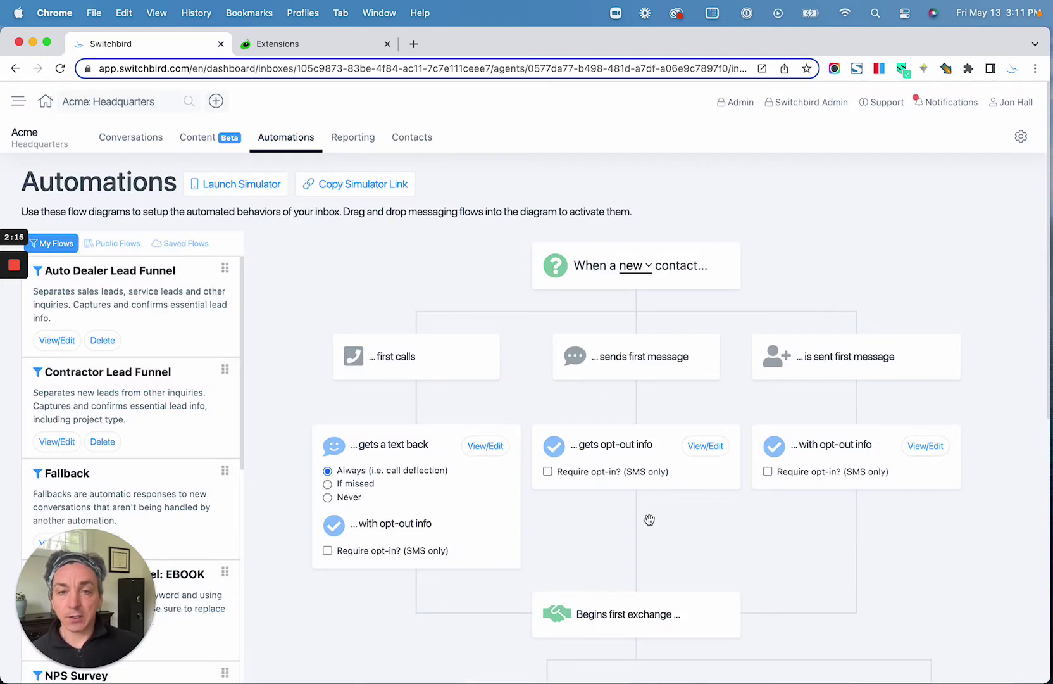
# Switch the automation flow from 'new contact' to 'known' contact to review it.
pyautogui.scroll(-5, 618, 292)
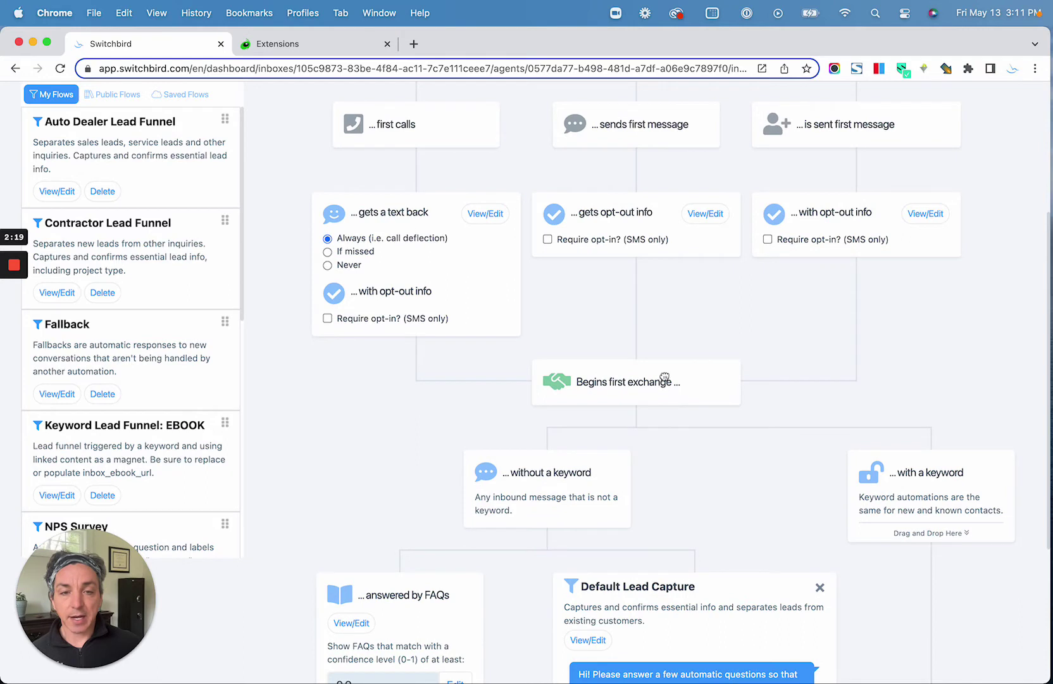
pyautogui.scroll(-4, 702, 392)
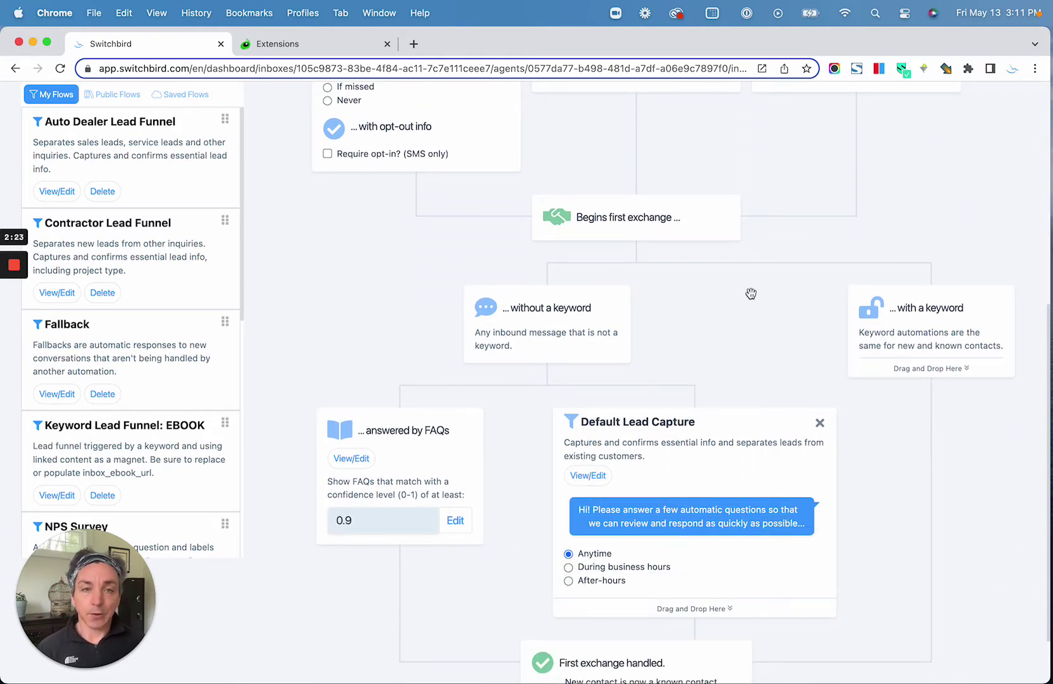
pyautogui.scroll(1, 752, 538)
pyautogui.scroll(8, 752, 538)
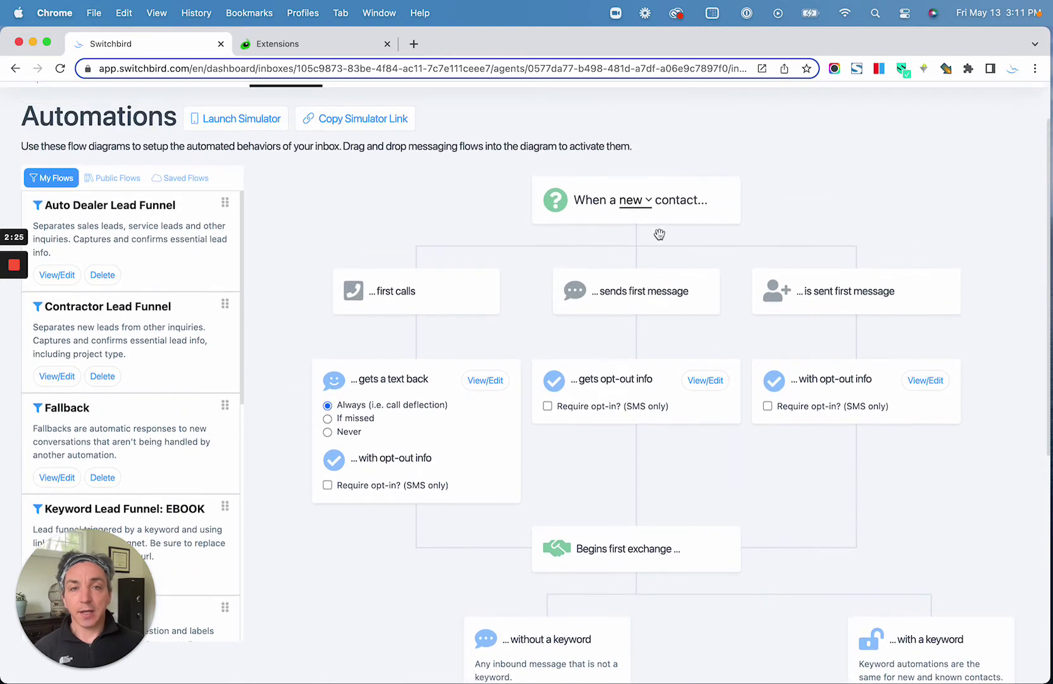
pyautogui.click(644, 212)
pyautogui.click(638, 243)
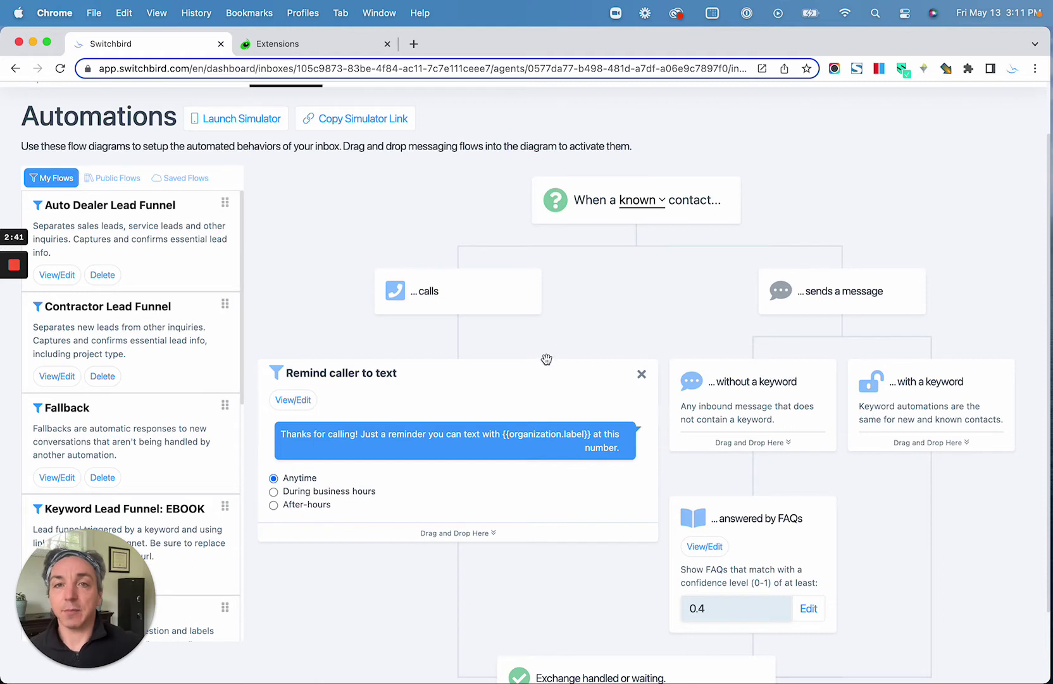
# Return to Grasshopper's Department Extensions page and scroll through the default extension.
pyautogui.scroll(2, 544, 359)
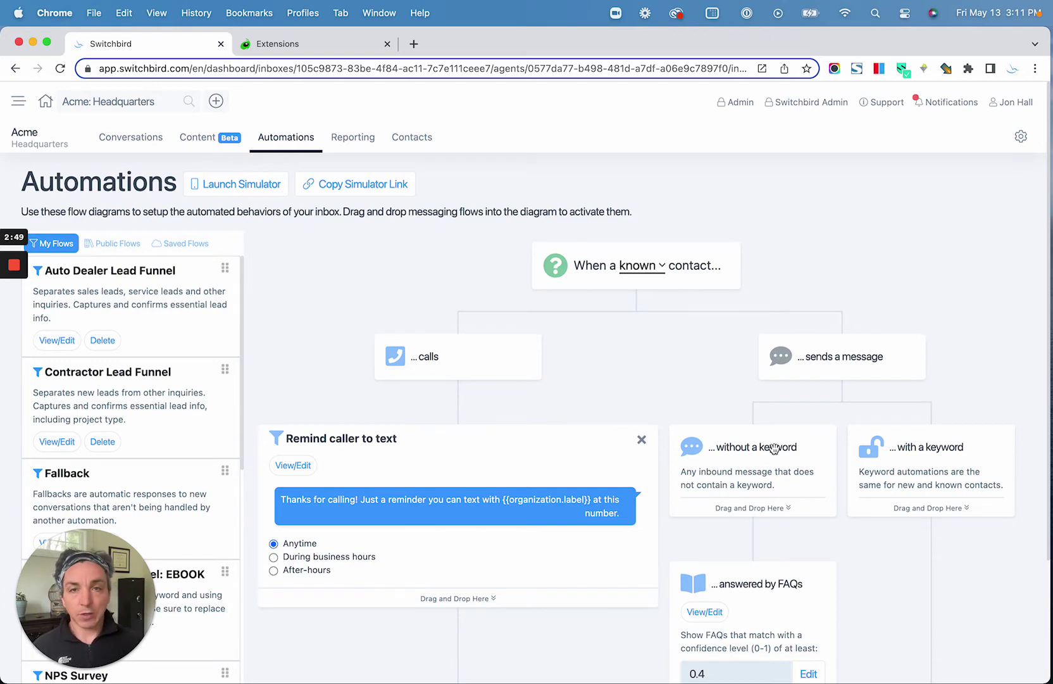
pyautogui.click(345, 51)
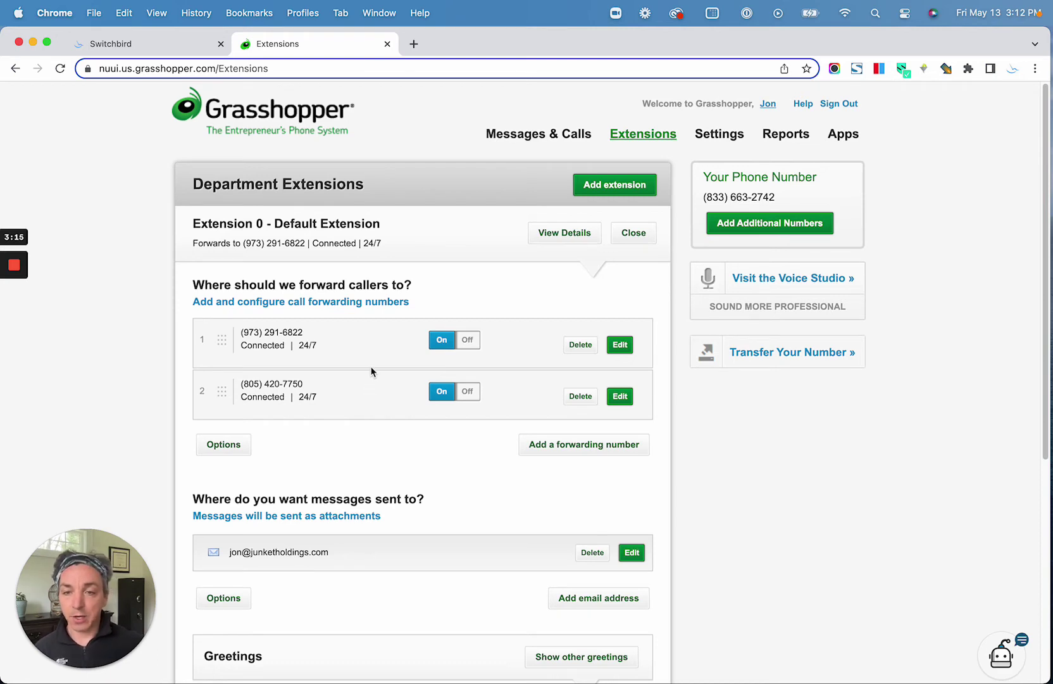
pyautogui.scroll(-1, 371, 371)
pyautogui.scroll(-3, 411, 422)
pyautogui.scroll(-1, 413, 418)
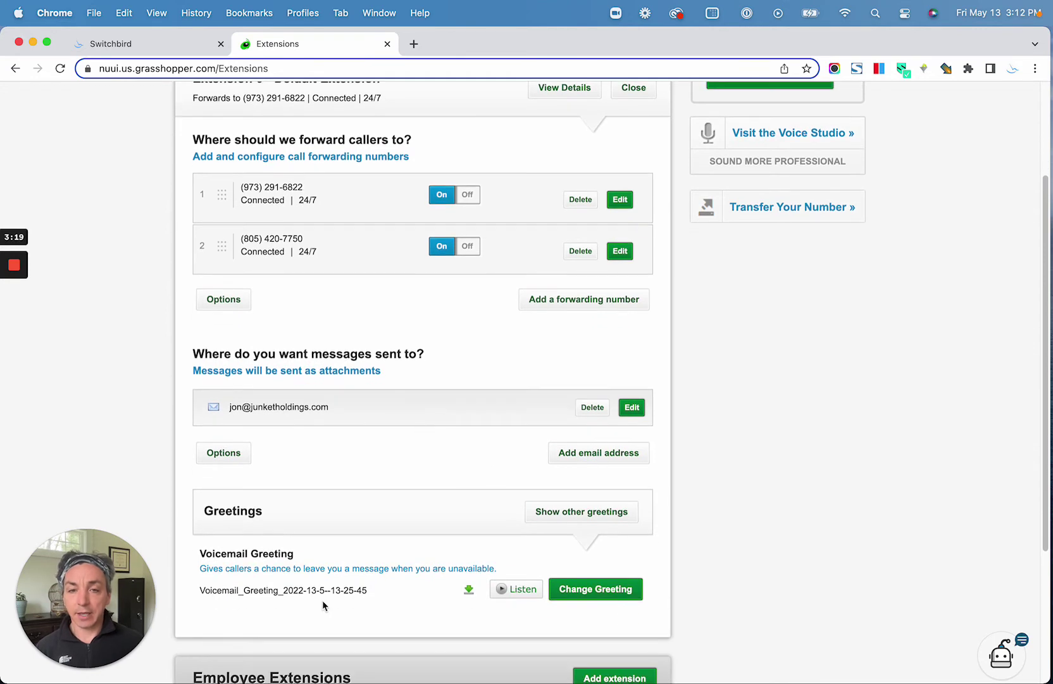
pyautogui.click(516, 591)
pyautogui.click(516, 591)
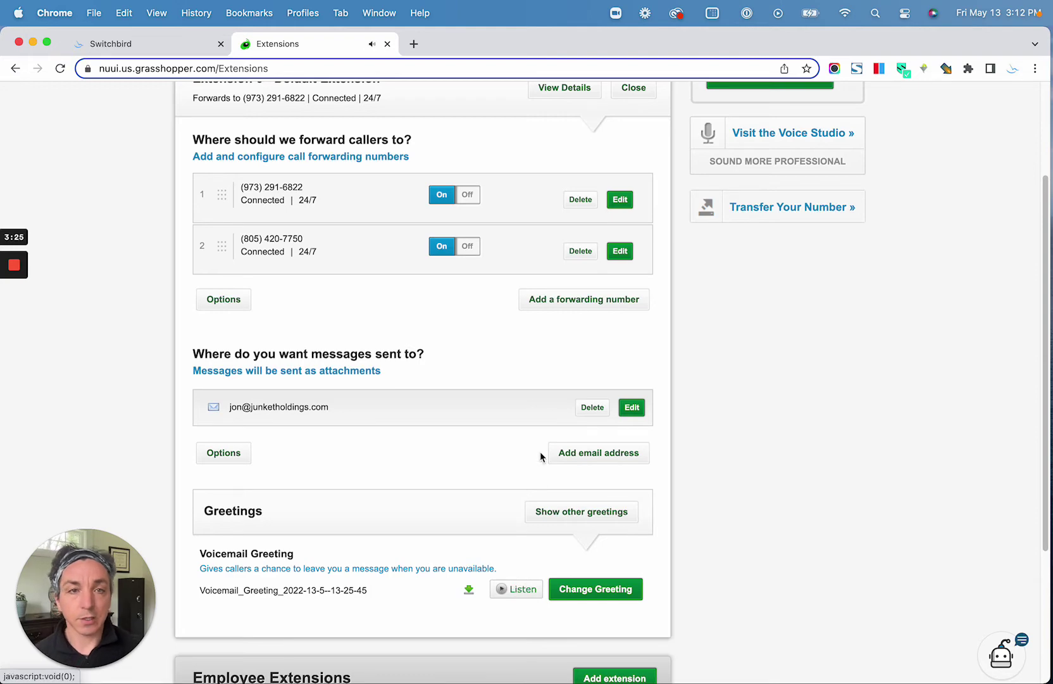
pyautogui.scroll(5, 589, 342)
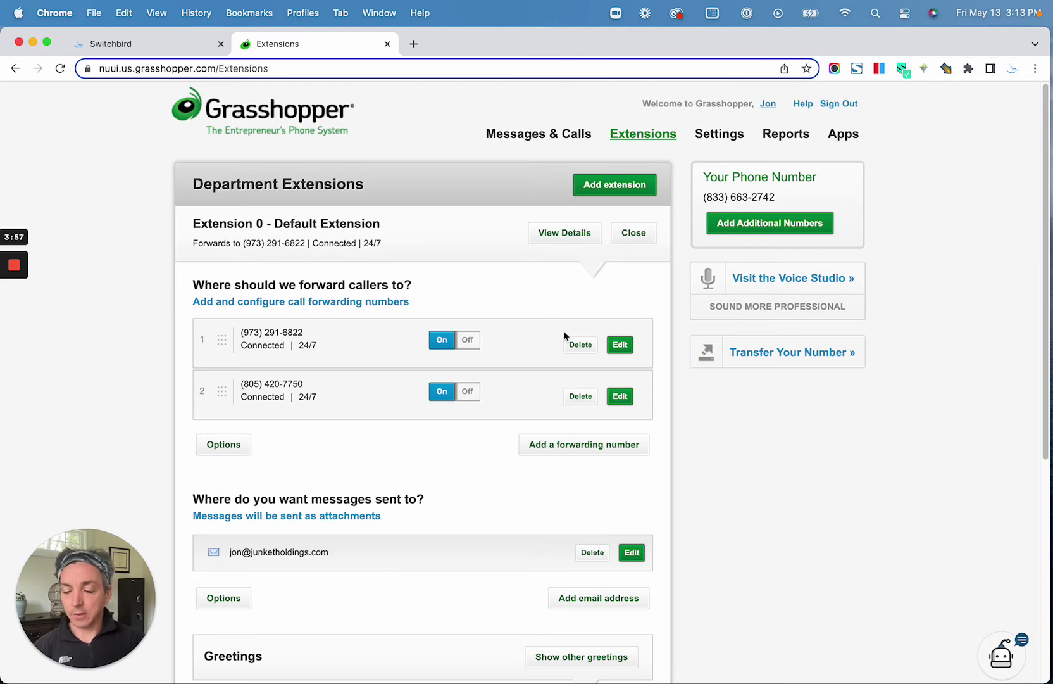
pyautogui.click(182, 46)
# Find the test call's log entry in Switchbird Conversations, then return to Grasshopper.
pyautogui.click(133, 137)
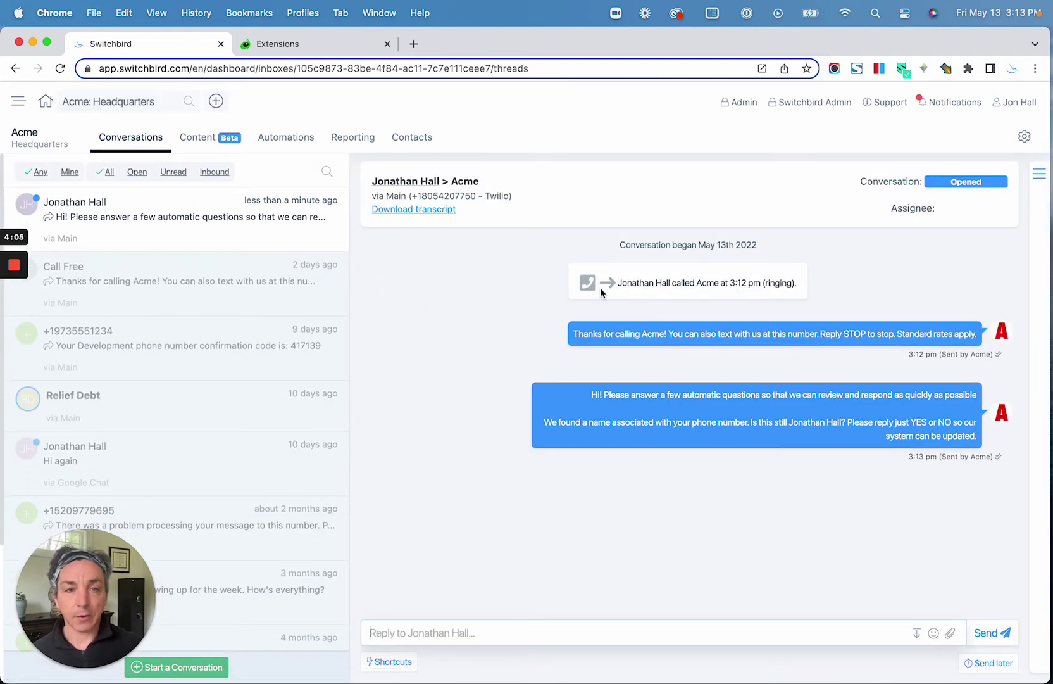
pyautogui.moveTo(617, 282); pyautogui.dragTo(792, 277)
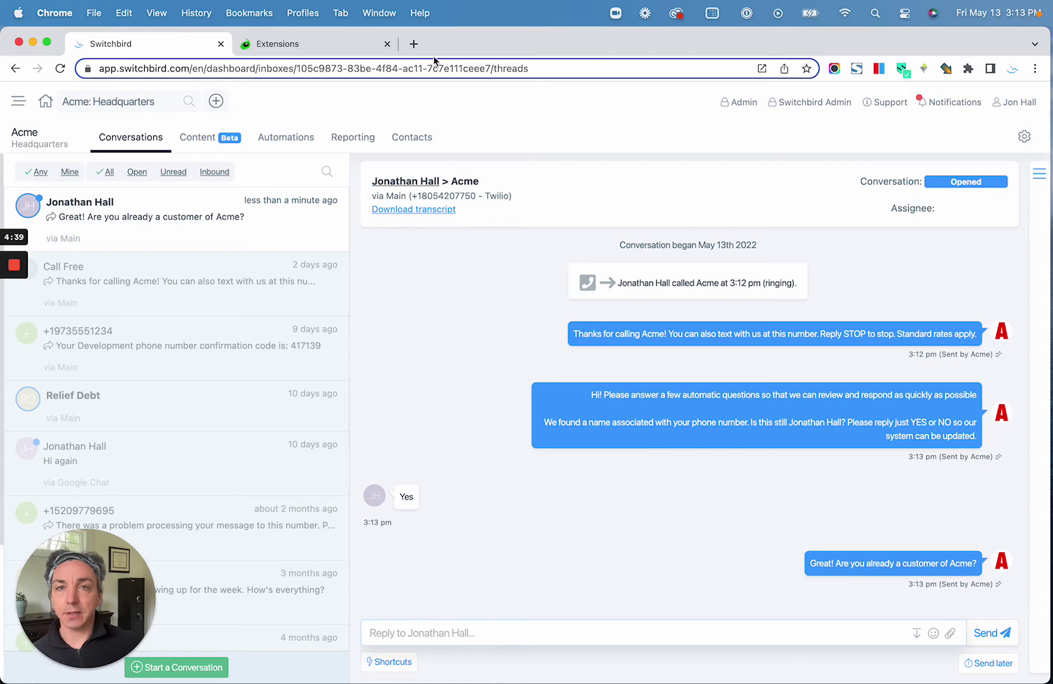
pyautogui.click(339, 45)
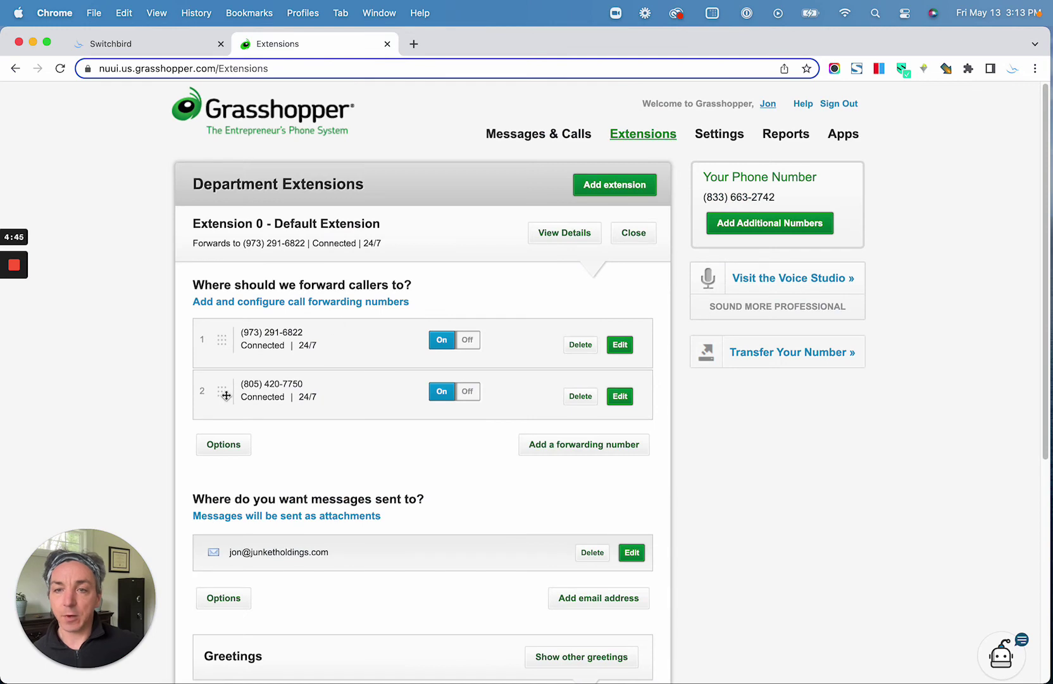
pyautogui.moveTo(226, 395); pyautogui.dragTo(217, 334)
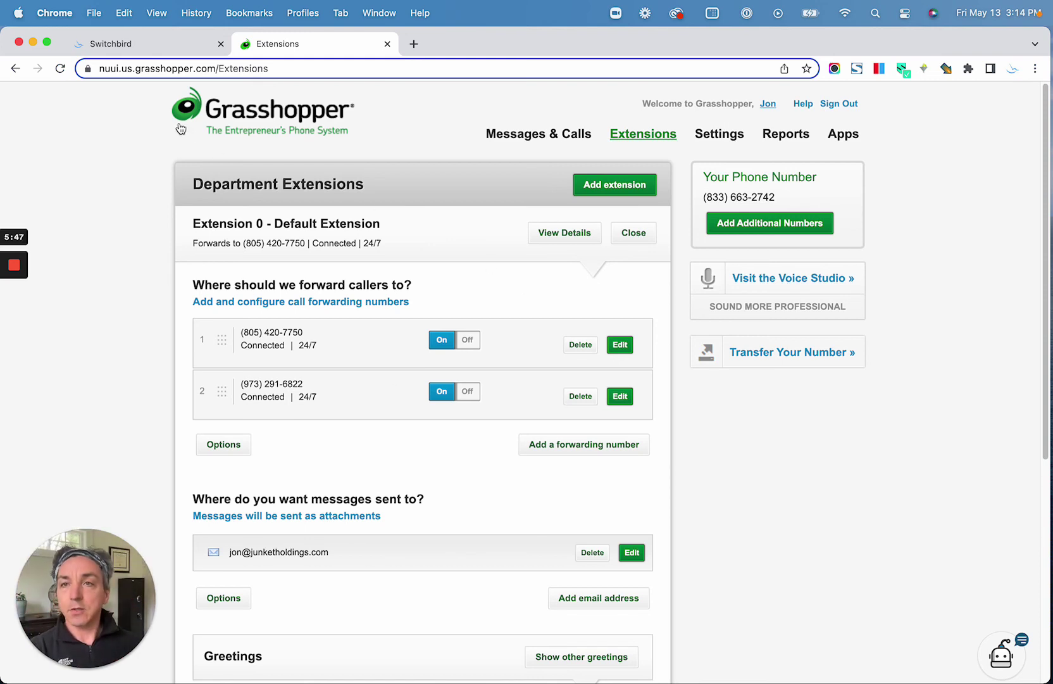
# Confirm the latest 'Thanks for calling!' reminder text-back in the Switchbird conversation.
pyautogui.click(173, 43)
pyautogui.moveTo(698, 570); pyautogui.dragTo(962, 574)
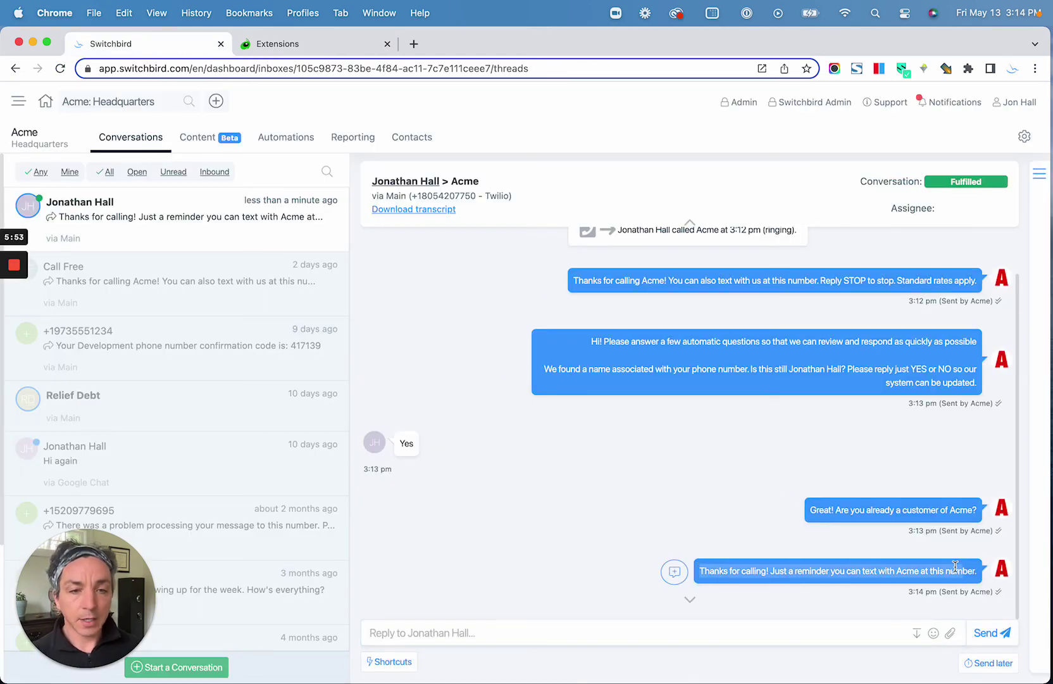